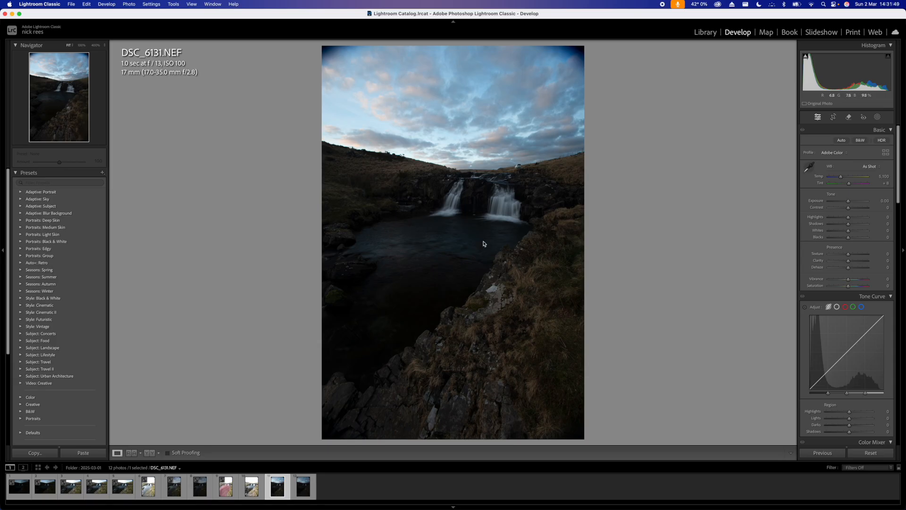
# Set the waterfall photo's overall exposure to +2.00
pyautogui.click(885, 200)
pyautogui.write('2')
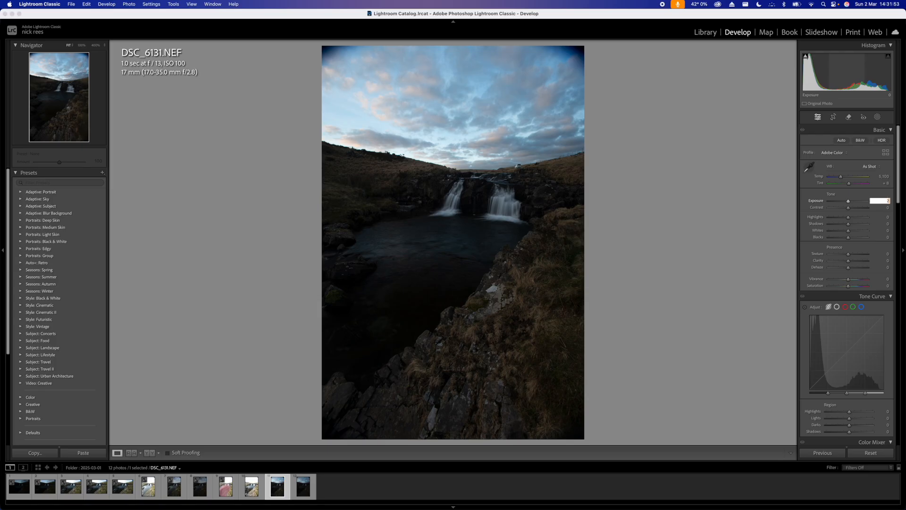
pyautogui.press('Return')
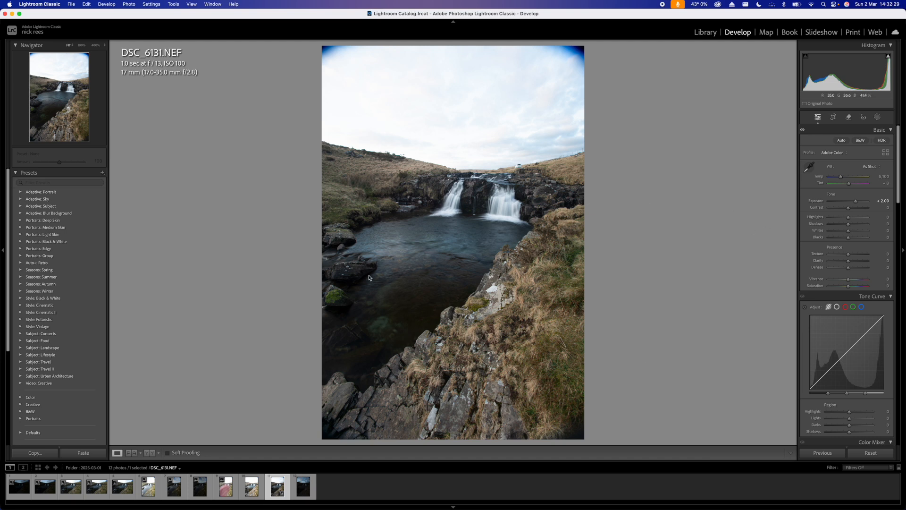
# Create a Select Sky mask and set its exposure to -3.00
pyautogui.click(877, 118)
pyautogui.click(848, 148)
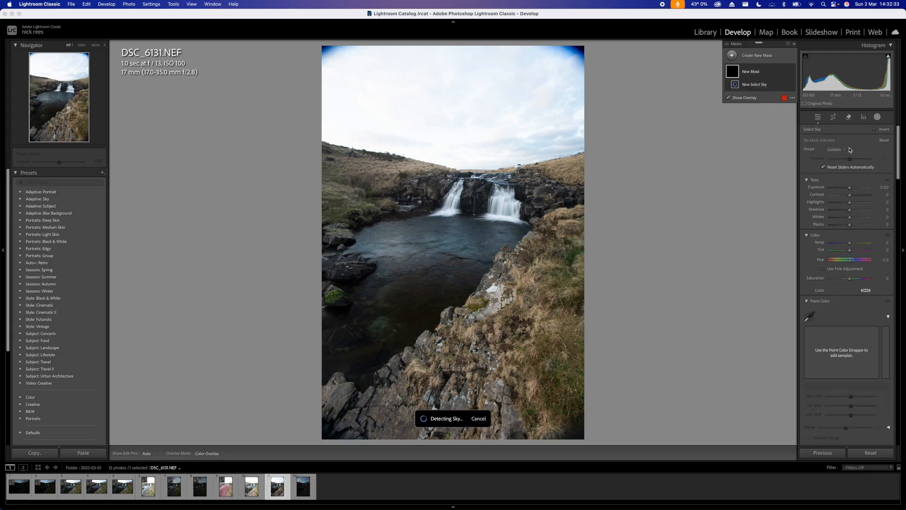
pyautogui.click(885, 187)
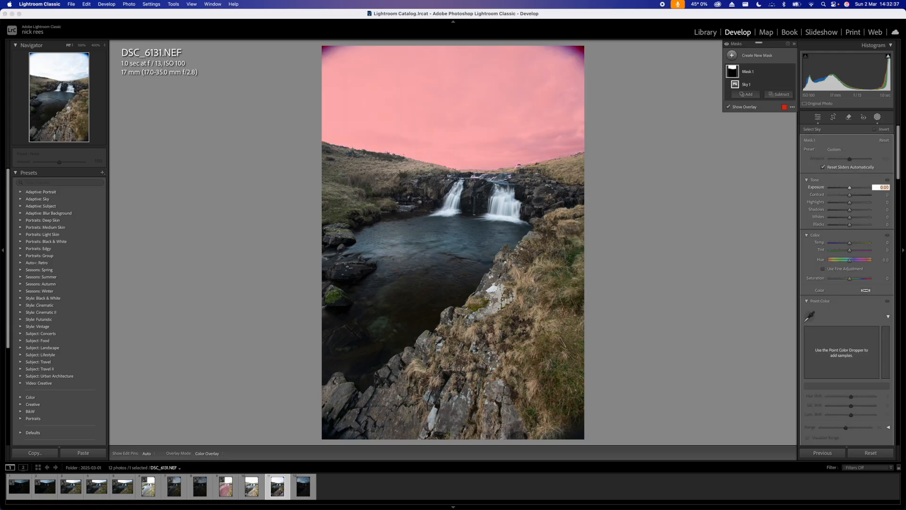
pyautogui.write('-2')
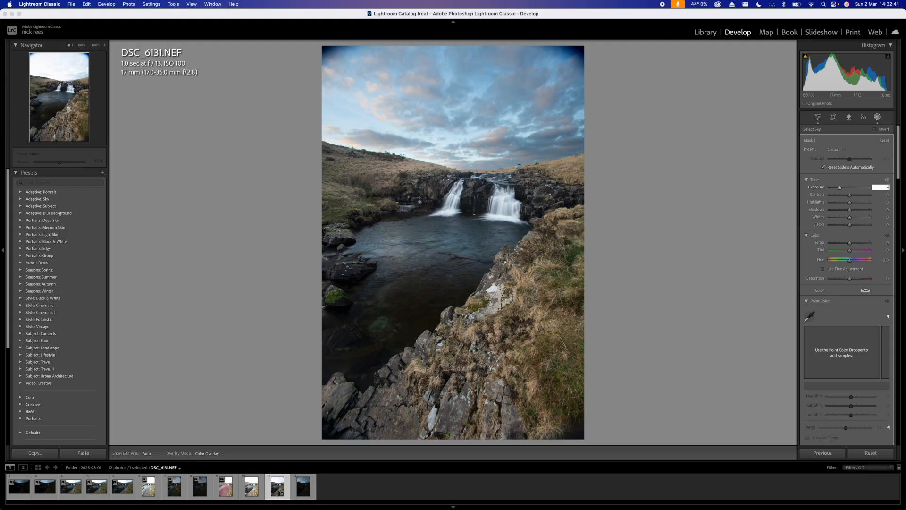
pyautogui.write('3')
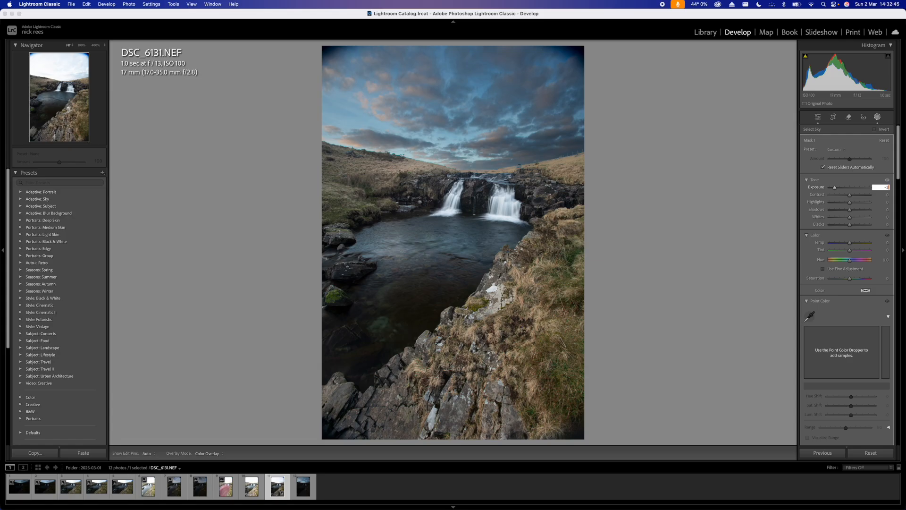
pyautogui.press('Return')
# Adjust the sky mask's tone and colour with Temp 30, Whites 15, Blacks -10 and slightly higher saturation
pyautogui.moveTo(850, 244); pyautogui.dragTo(856, 246)
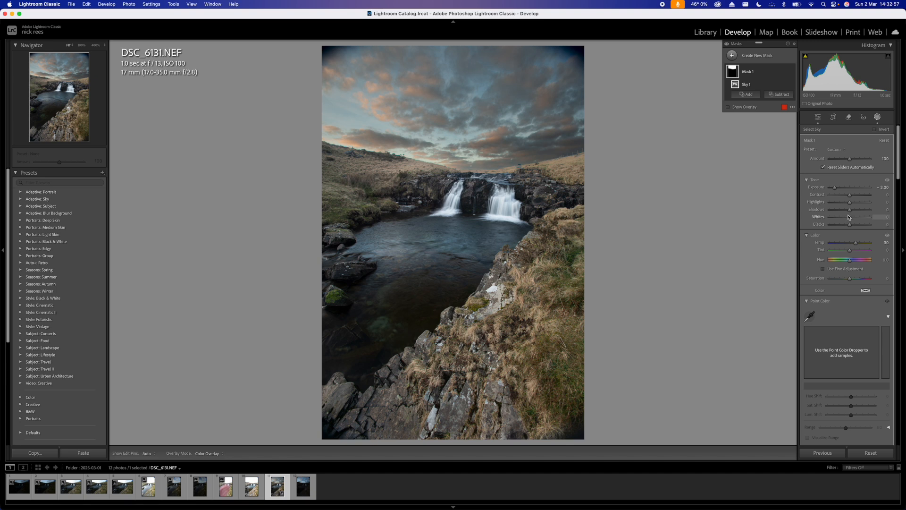
pyautogui.moveTo(849, 217); pyautogui.dragTo(848, 227)
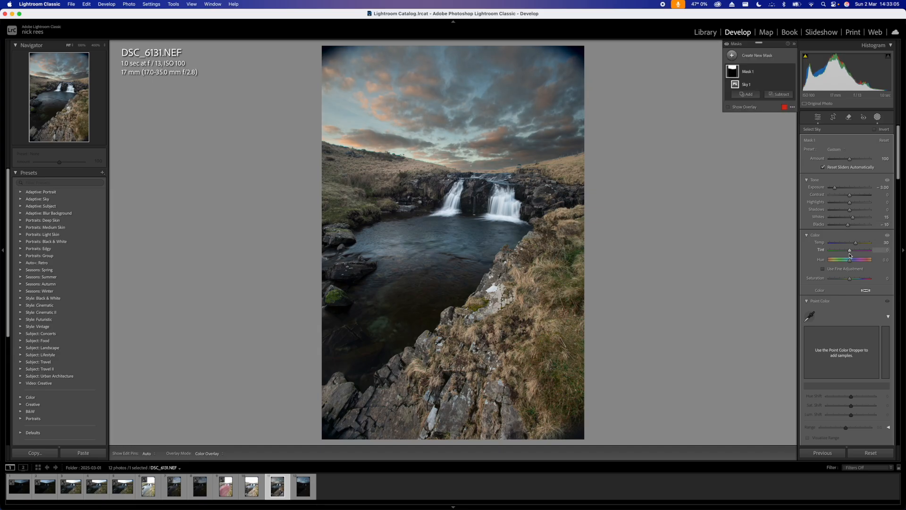
pyautogui.moveTo(849, 279); pyautogui.dragTo(853, 280)
# Strengthen the sky mask's detail by raising Texture, setting Clarity to 20 and Dehaze to 5
pyautogui.scroll(-5, 845, 316)
pyautogui.scroll(-2, 838, 359)
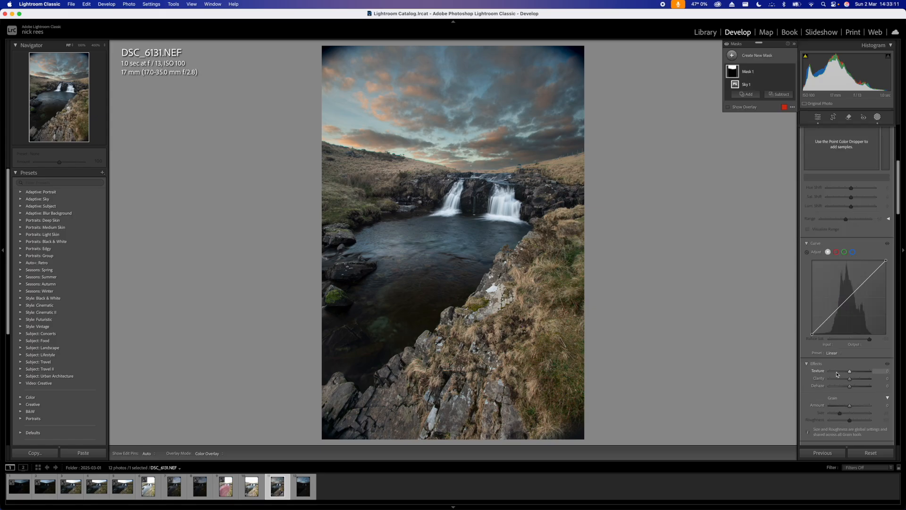
pyautogui.moveTo(850, 334)
pyautogui.mouseDown()
pyautogui.moveTo(859, 333)
pyautogui.moveTo(852, 349)
pyautogui.mouseUp()
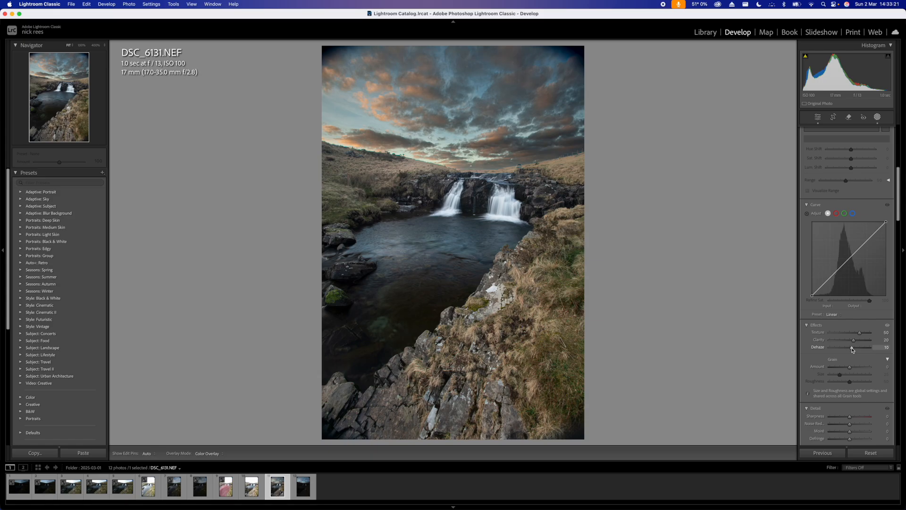
pyautogui.moveTo(853, 350); pyautogui.dragTo(851, 352)
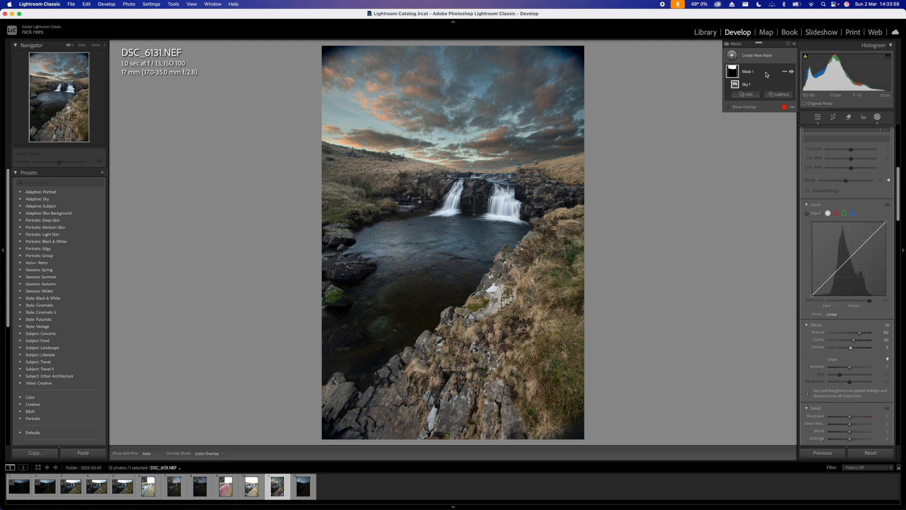
# Create a second Select Sky mask and invert it to cover the landscape below the sky
pyautogui.click(732, 55)
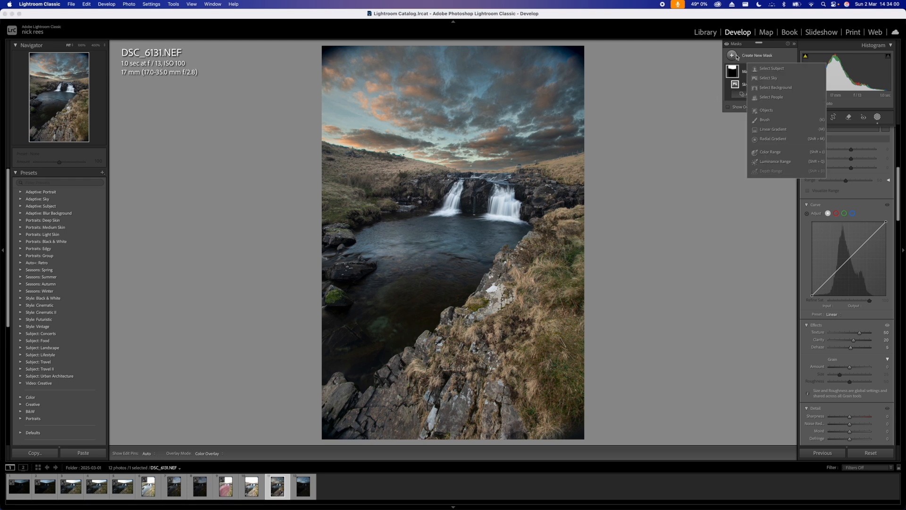
pyautogui.click(767, 78)
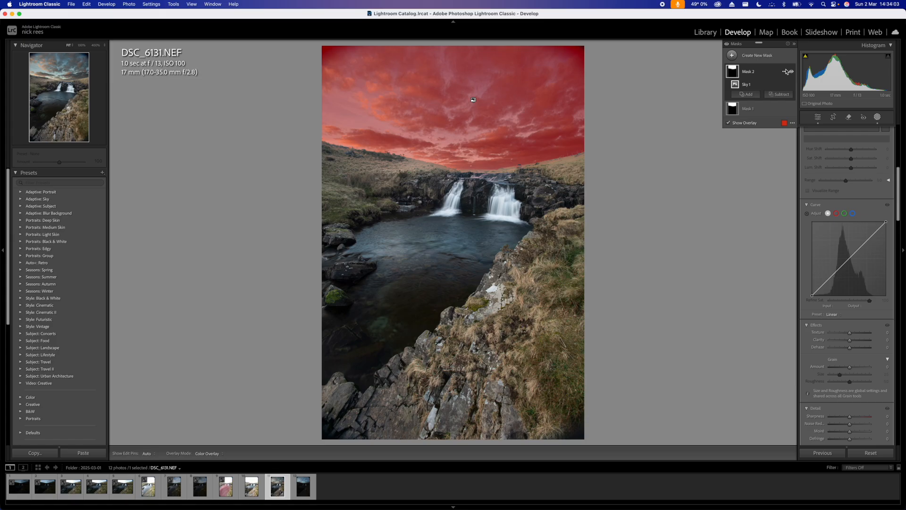
pyautogui.click(785, 71)
pyautogui.click(795, 85)
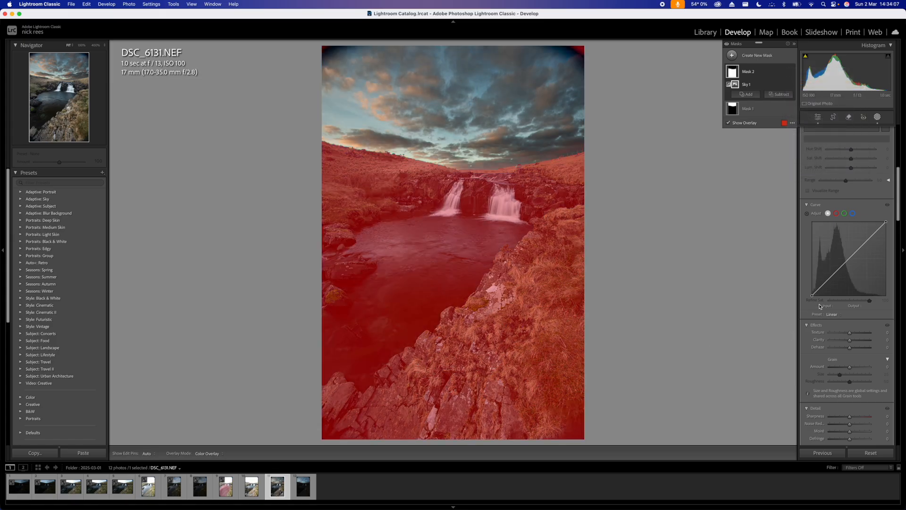
# Set the inverted landscape mask's Shadows to 10 and leave the masking tool
pyautogui.scroll(10, 846, 303)
pyautogui.scroll(2, 846, 303)
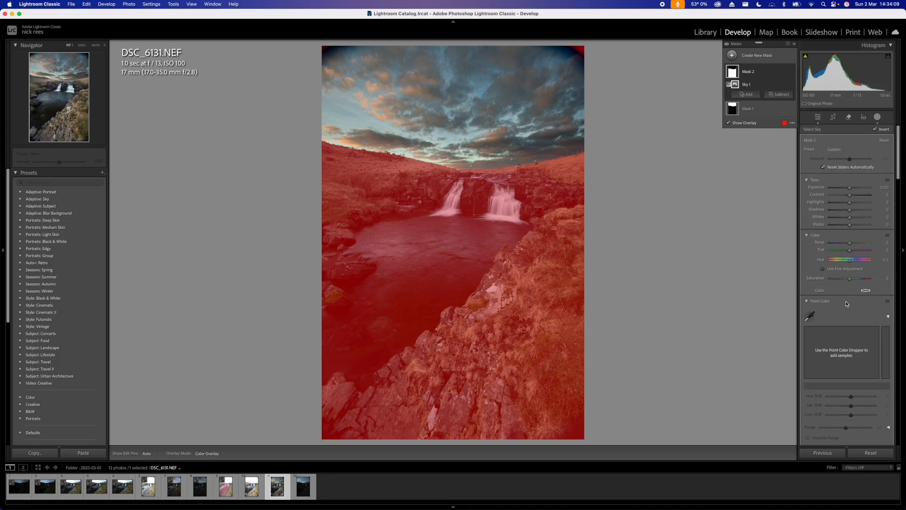
pyautogui.click(850, 213)
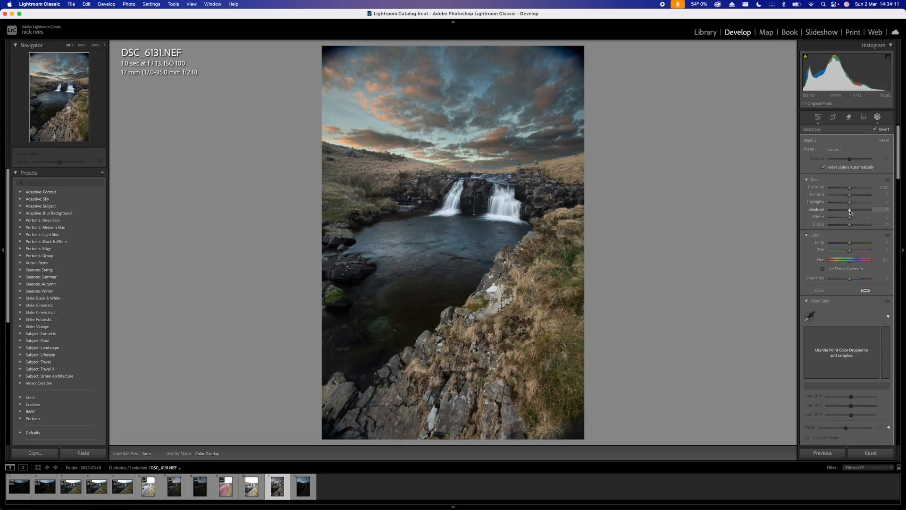
pyautogui.moveTo(852, 212); pyautogui.dragTo(853, 212)
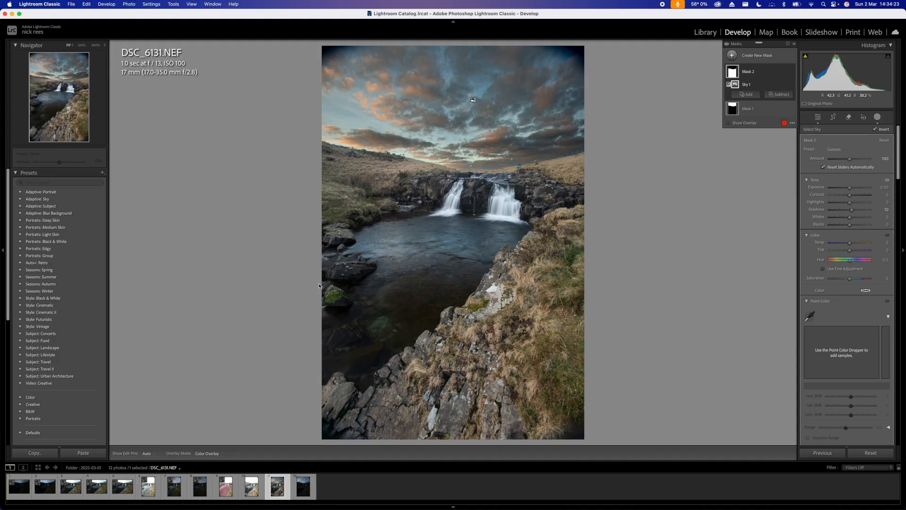
pyautogui.click(877, 118)
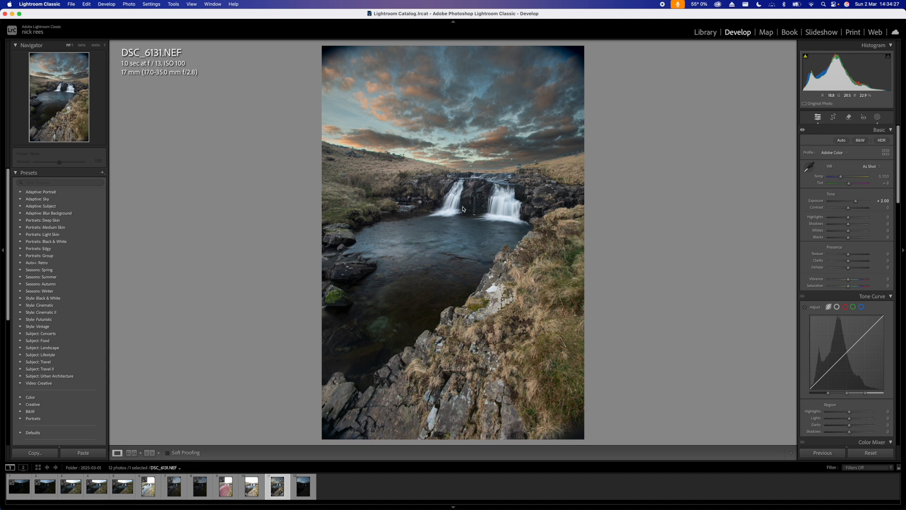
# Set the greens in the Color Mixer to Hue +60, Saturation -40 and Luminance +40, and check the hillside at 100%
pyautogui.scroll(-10, 835, 339)
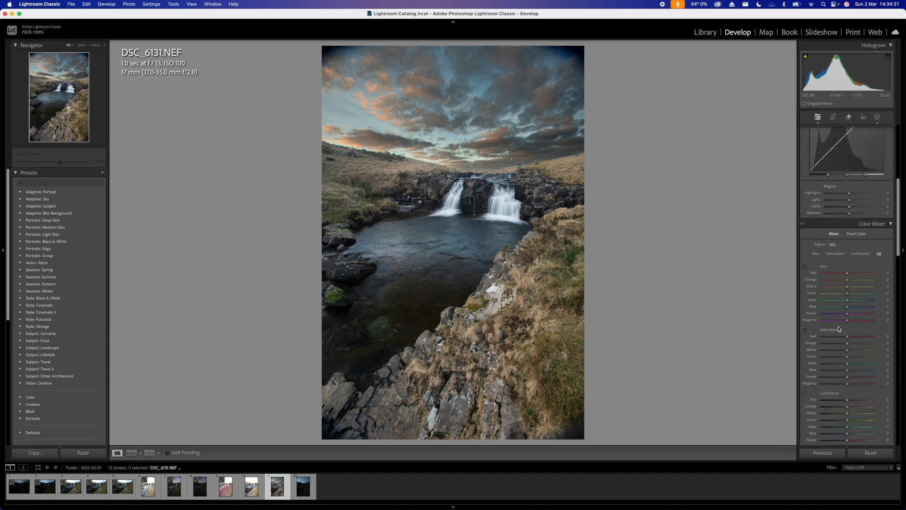
pyautogui.moveTo(847, 296); pyautogui.dragTo(866, 296)
pyautogui.moveTo(837, 362); pyautogui.dragTo(838, 362)
pyautogui.moveTo(849, 422); pyautogui.dragTo(855, 421)
pyautogui.click(365, 152)
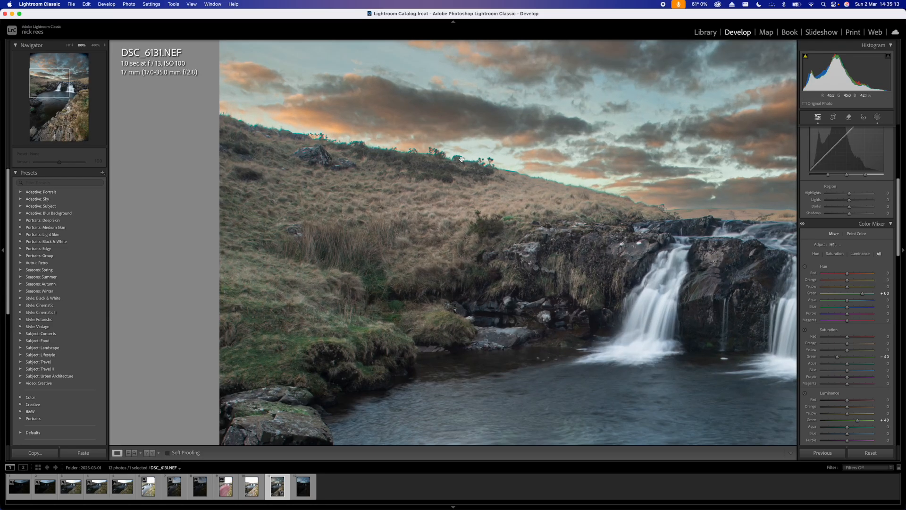
pyautogui.click(435, 195)
# Turn on chromatic aberration removal and lens profile corrections, and inspect the hillside edge at 100%
pyautogui.scroll(-10, 849, 330)
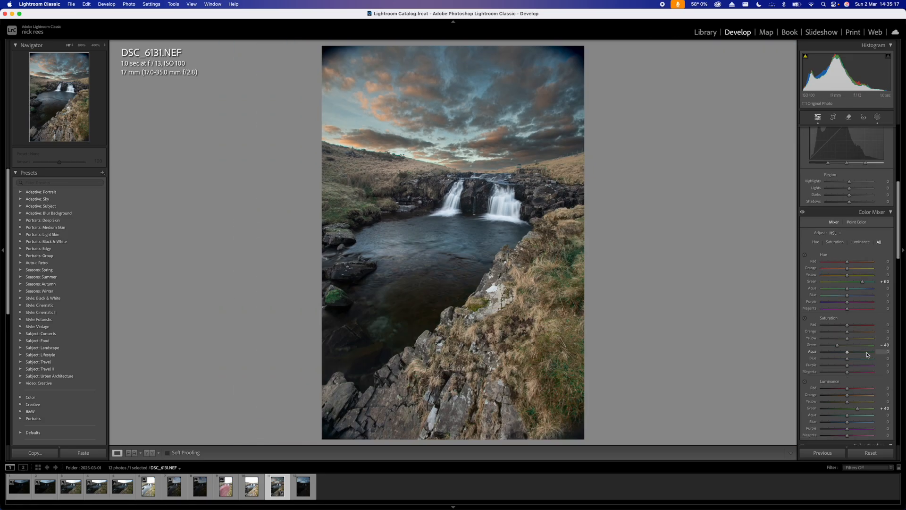
pyautogui.scroll(-5, 858, 367)
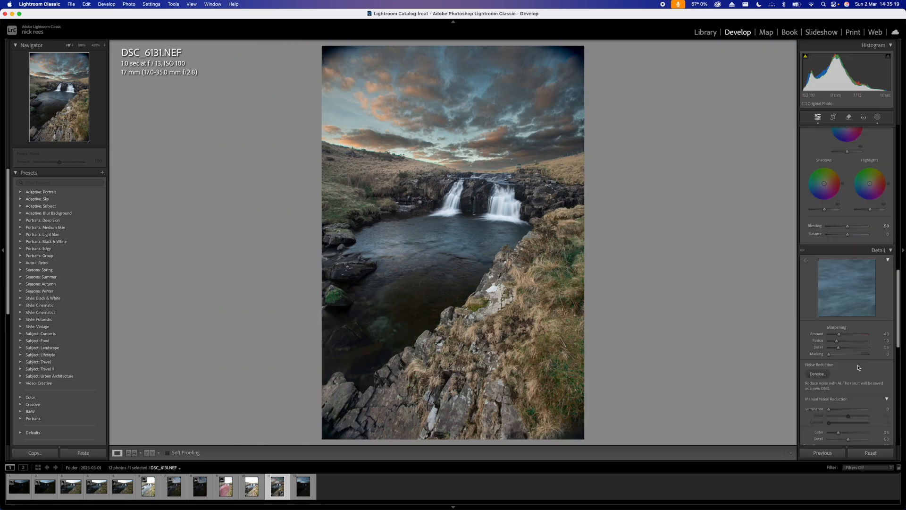
pyautogui.scroll(-3, 857, 367)
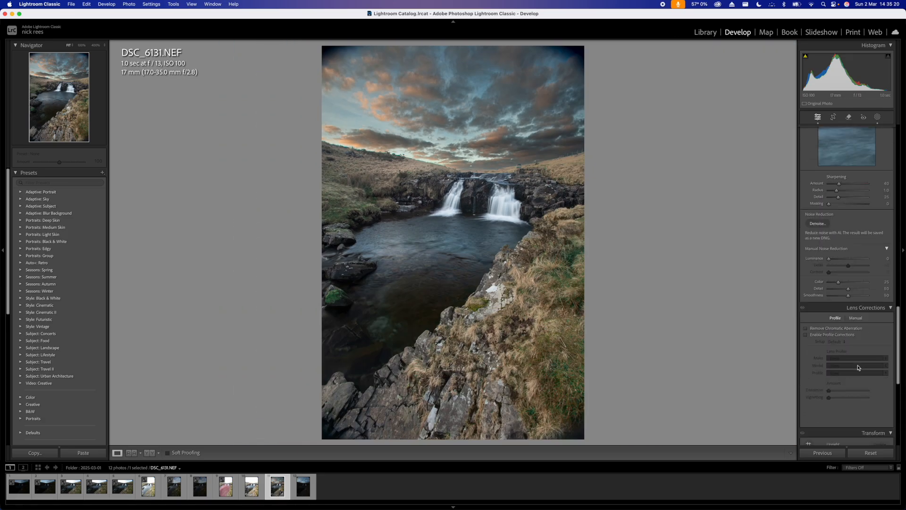
pyautogui.click(806, 329)
pyautogui.click(806, 335)
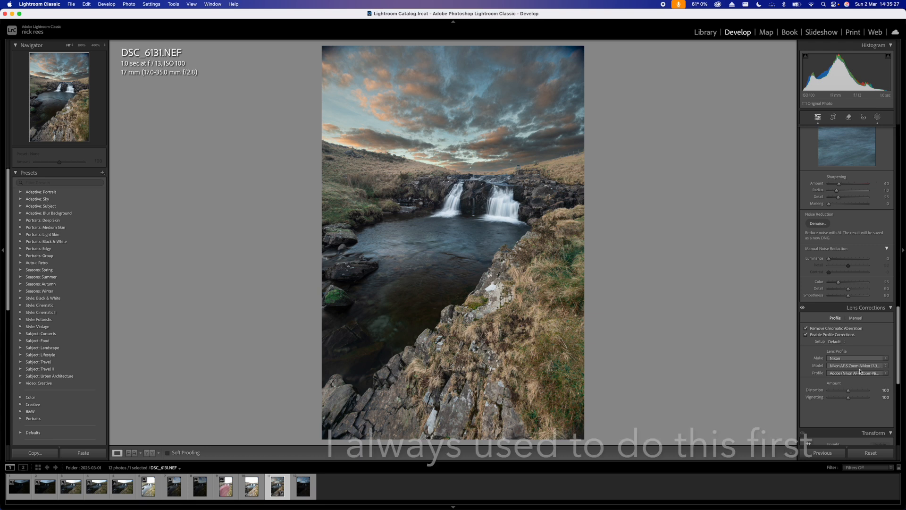
pyautogui.click(387, 163)
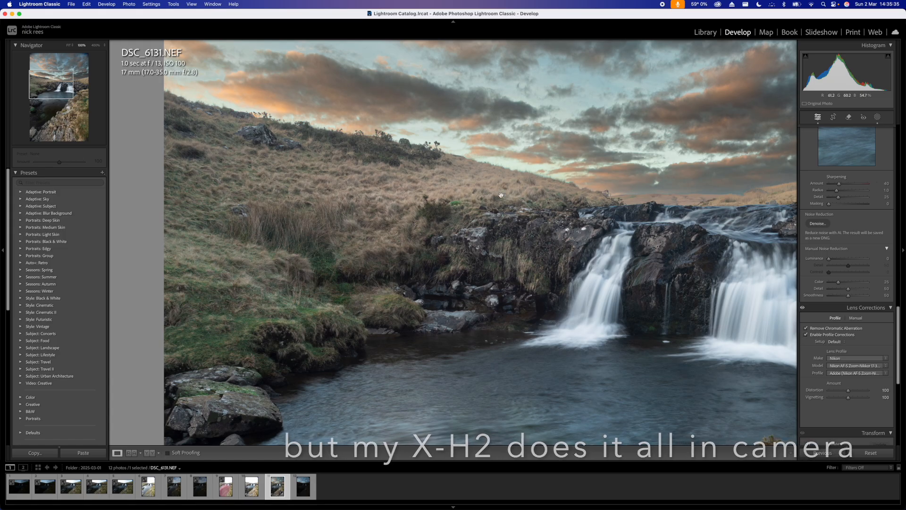
pyautogui.scroll(2, 827, 274)
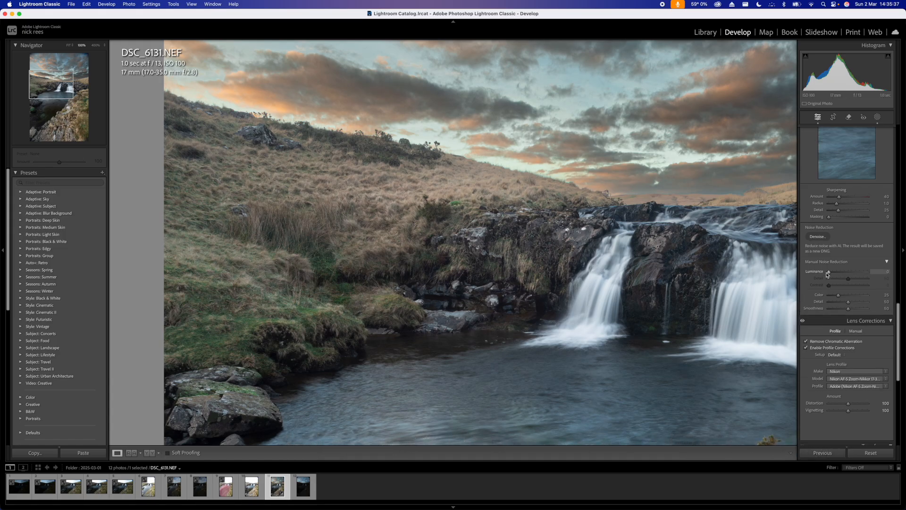
pyautogui.press('z')
# Set the sharpening Amount to 80, Detail to 40 and Masking to 80, and check the waterfall and grassy rocks at 100%
pyautogui.scroll(2, 845, 285)
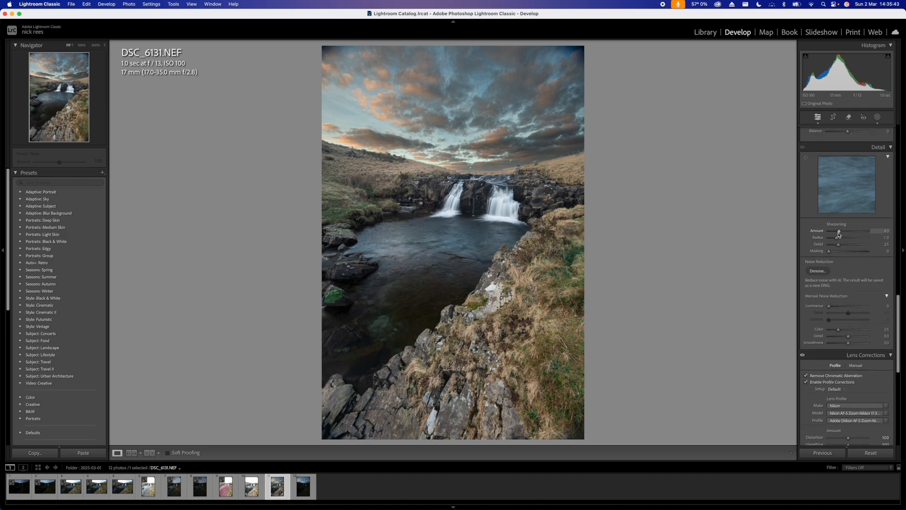
pyautogui.click(486, 214)
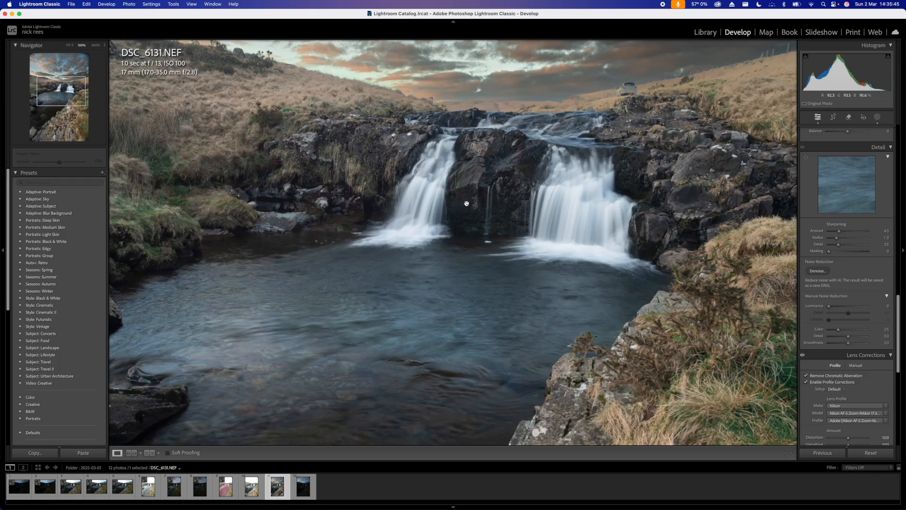
pyautogui.click(475, 199)
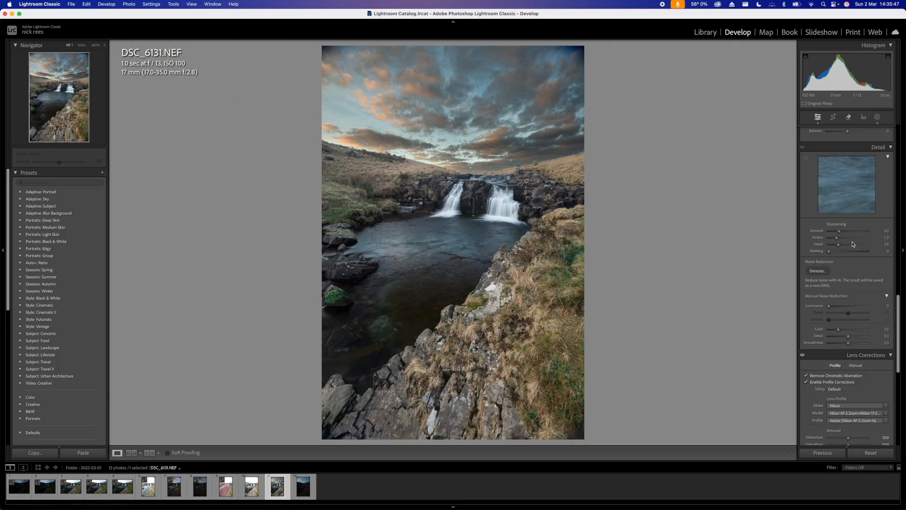
pyautogui.moveTo(838, 231); pyautogui.dragTo(847, 232)
pyautogui.moveTo(838, 244); pyautogui.dragTo(845, 246)
pyautogui.moveTo(829, 253); pyautogui.dragTo(860, 252)
pyautogui.click(484, 207)
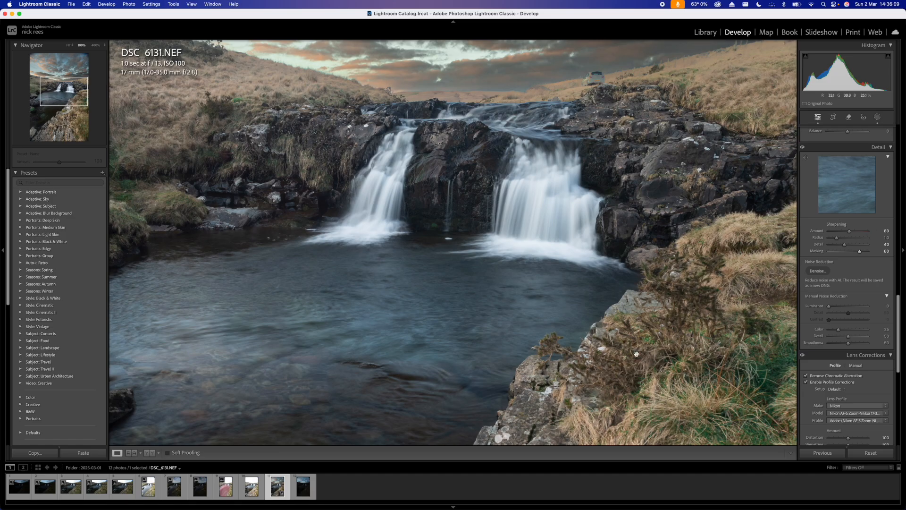
pyautogui.click(532, 388)
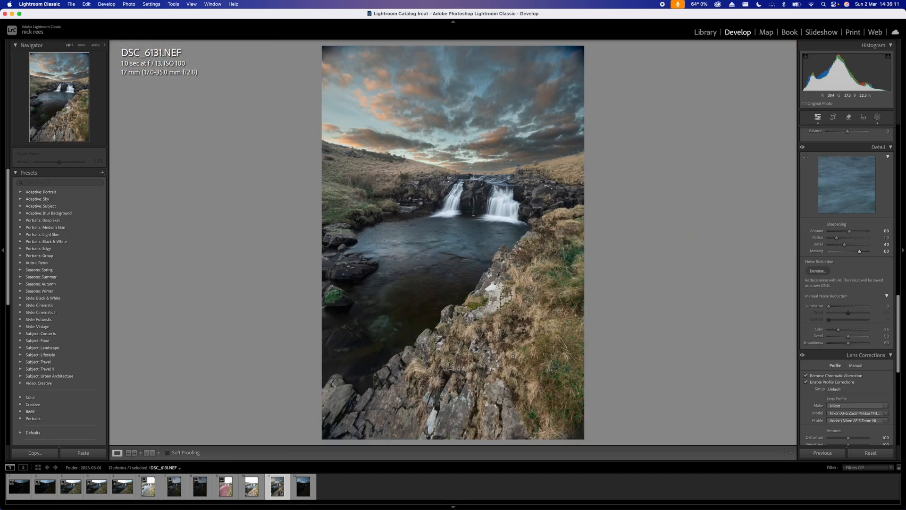
pyautogui.click(513, 357)
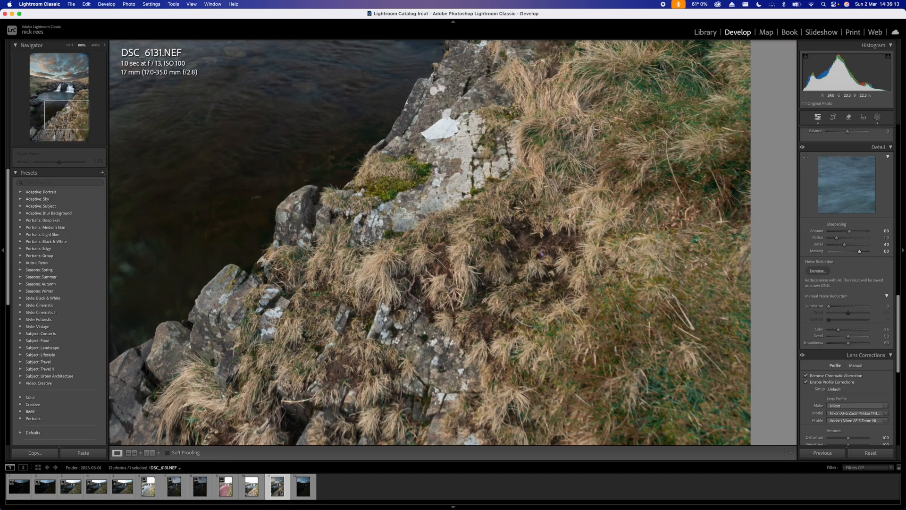
pyautogui.click(424, 256)
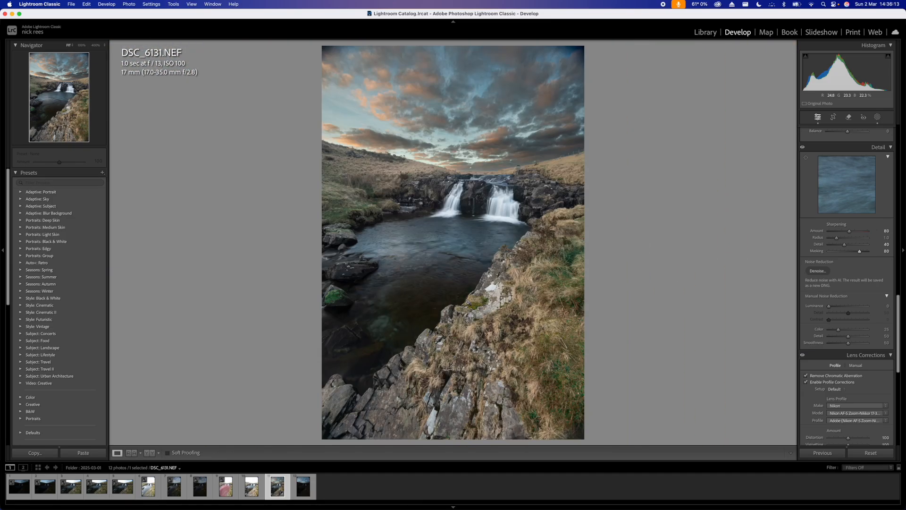
pyautogui.click(458, 196)
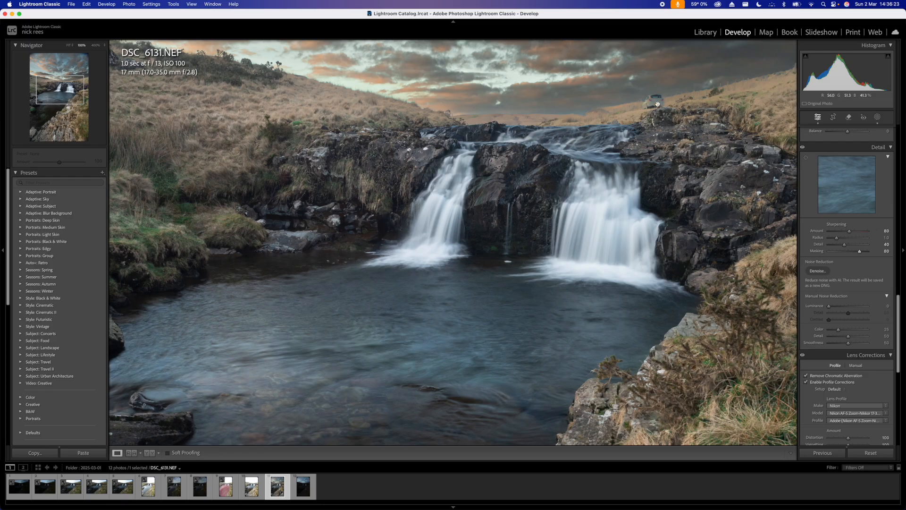
pyautogui.click(513, 176)
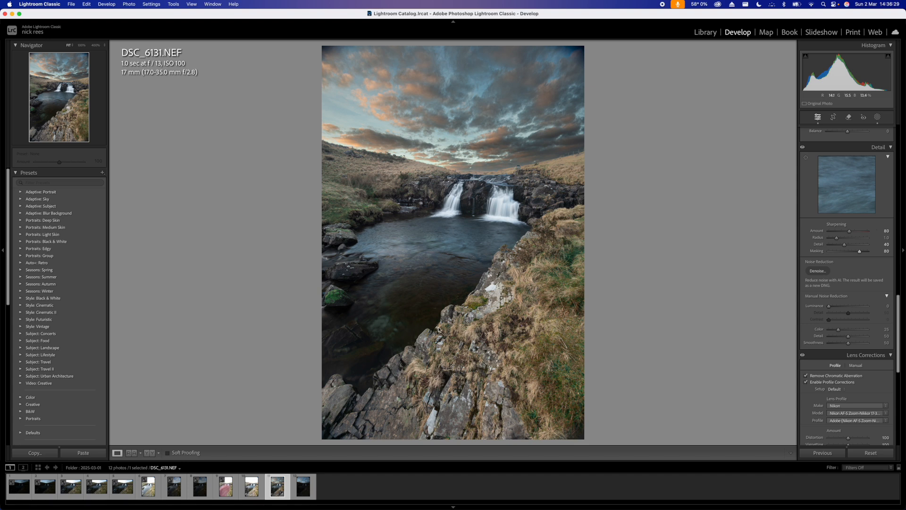
# Add a radial gradient mask and rotate, move and resize it into a tilted ellipse covering the pool below the waterfall
pyautogui.click(877, 117)
pyautogui.click(733, 56)
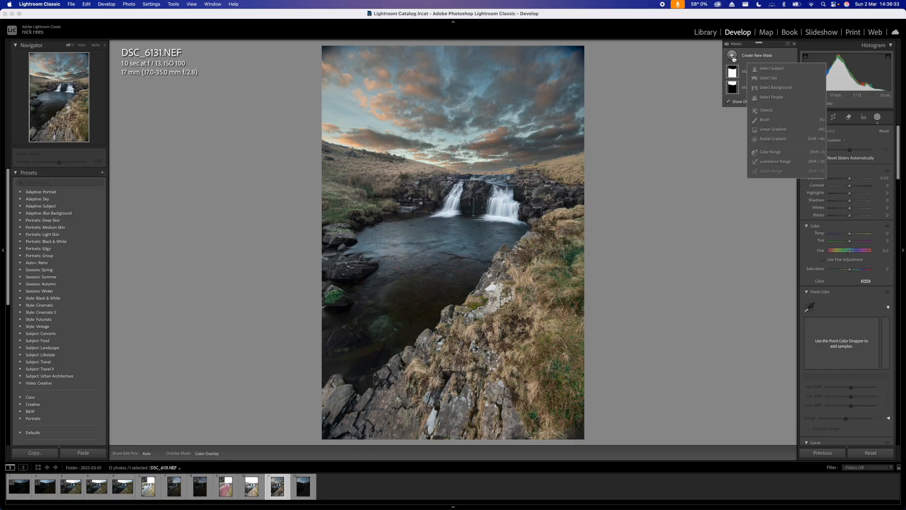
pyautogui.click(776, 140)
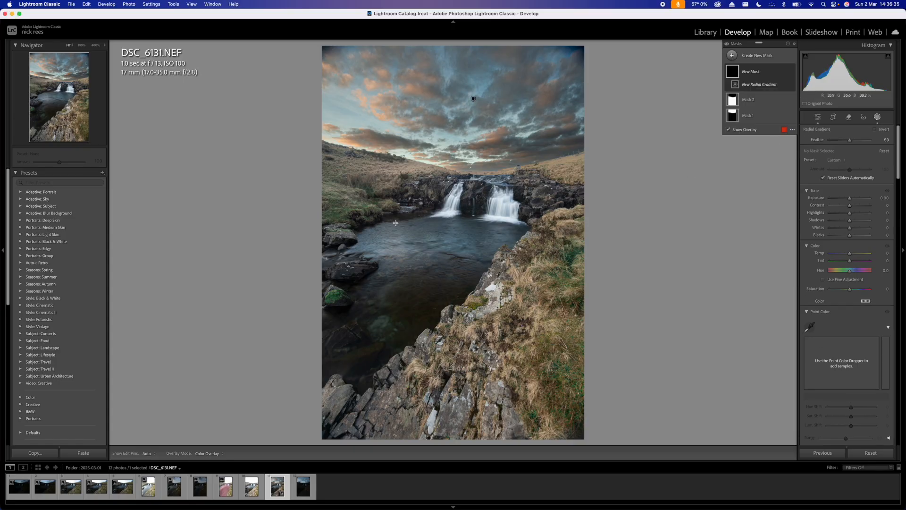
pyautogui.moveTo(376, 235); pyautogui.dragTo(236, 282)
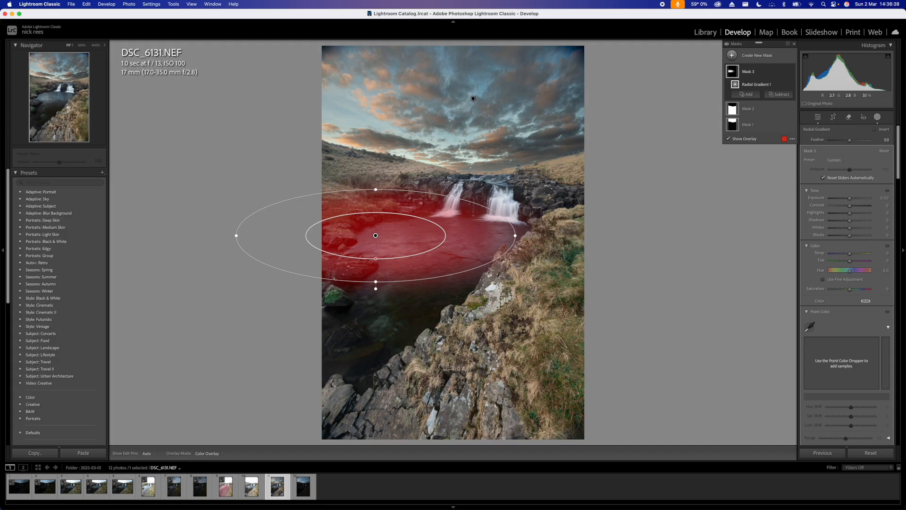
pyautogui.moveTo(334, 279); pyautogui.dragTo(334, 319)
pyautogui.moveTo(379, 237); pyautogui.dragTo(423, 272)
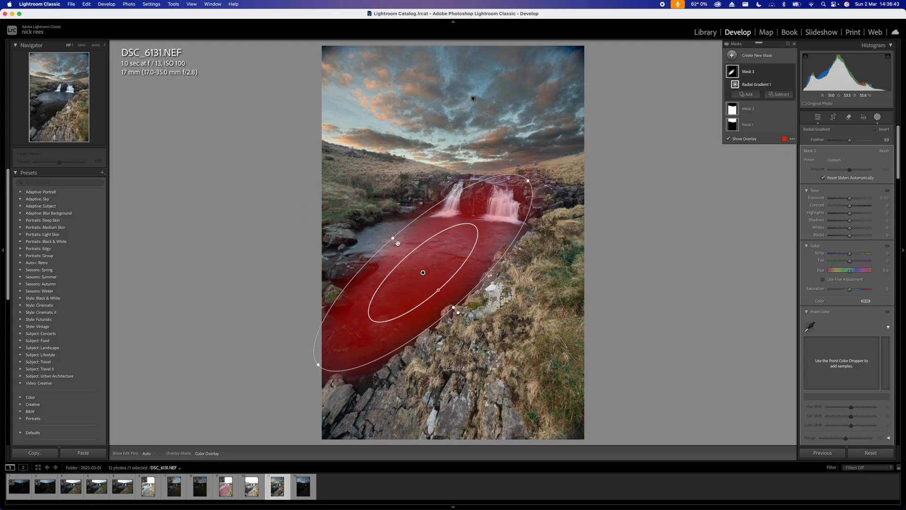
pyautogui.moveTo(393, 238); pyautogui.dragTo(385, 229)
pyautogui.moveTo(319, 364); pyautogui.dragTo(370, 314)
pyautogui.moveTo(422, 272); pyautogui.dragTo(419, 270)
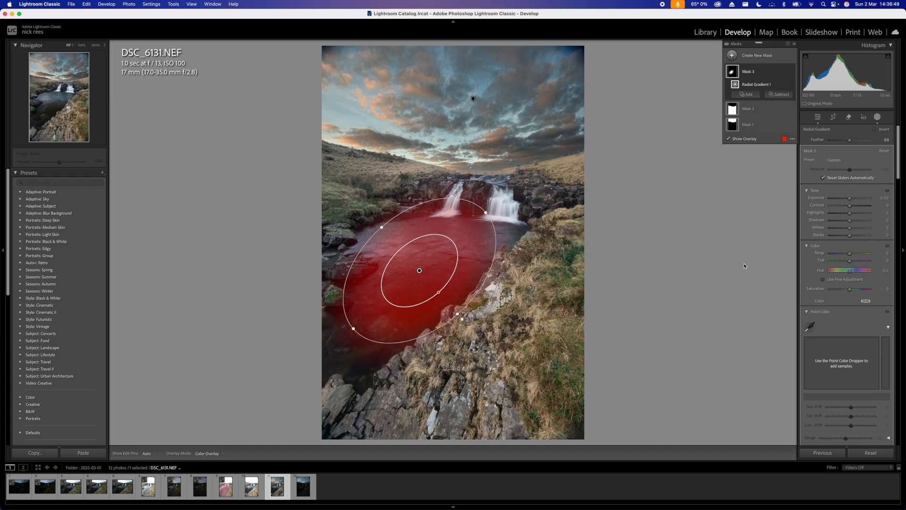
# Set the pool mask's Shadows to 25 and Saturation to 60, and leave the masking tool
pyautogui.moveTo(851, 223); pyautogui.dragTo(857, 223)
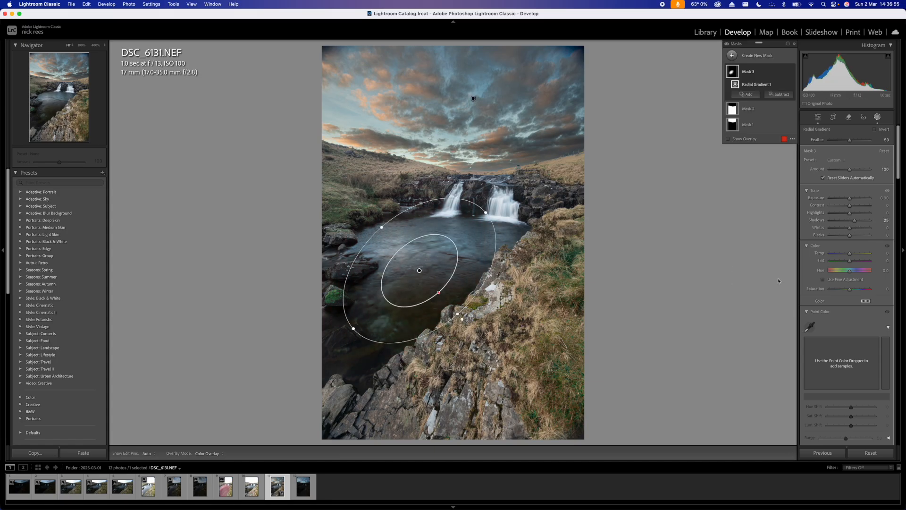
pyautogui.moveTo(848, 288); pyautogui.dragTo(862, 288)
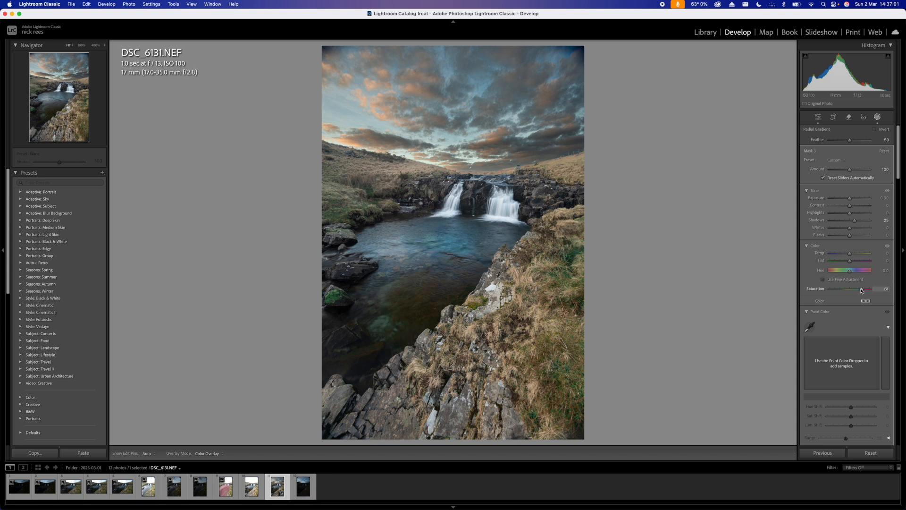
pyautogui.moveTo(862, 290); pyautogui.dragTo(861, 290)
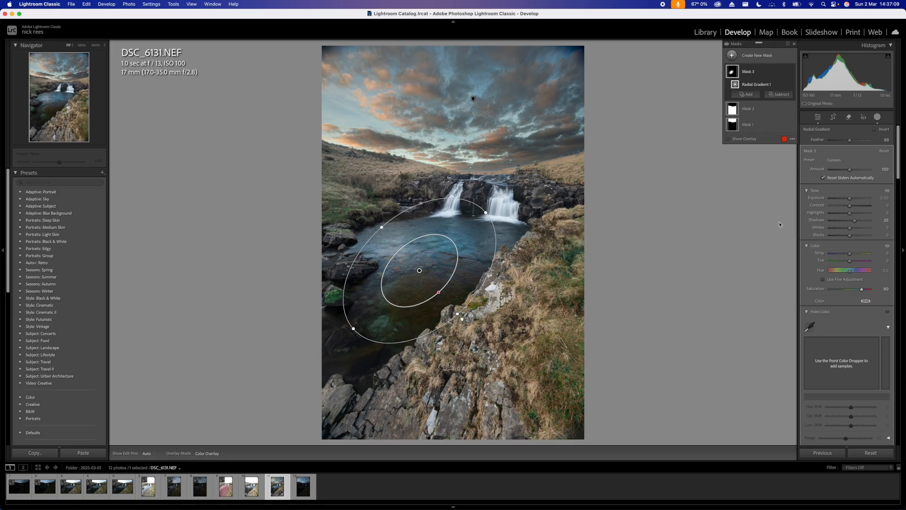
pyautogui.click(878, 120)
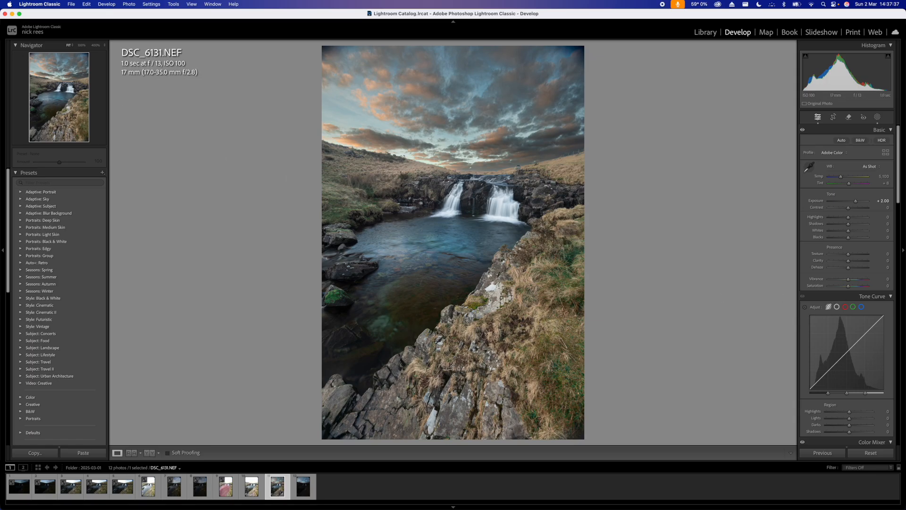
# Open the edited waterfall photo in Adobe Photoshop 2025
pyautogui.click(130, 5)
pyautogui.moveTo(142, 46)
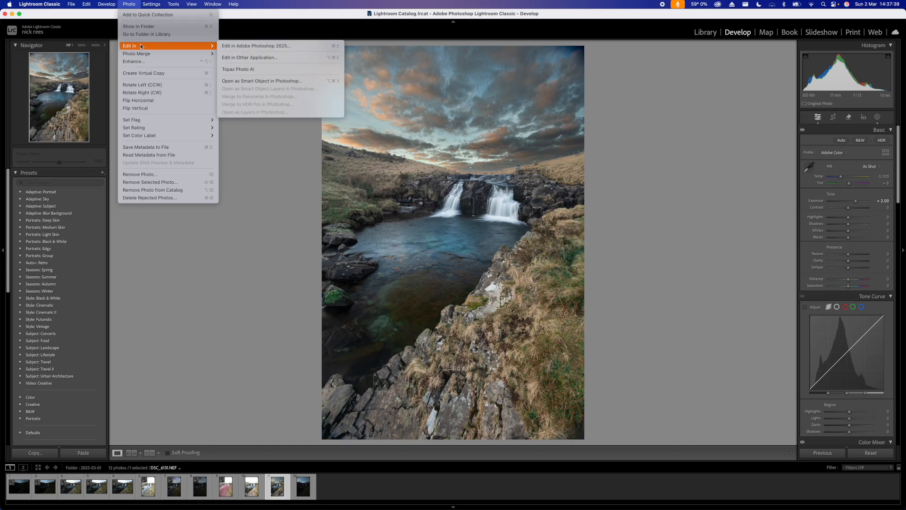
pyautogui.click(256, 46)
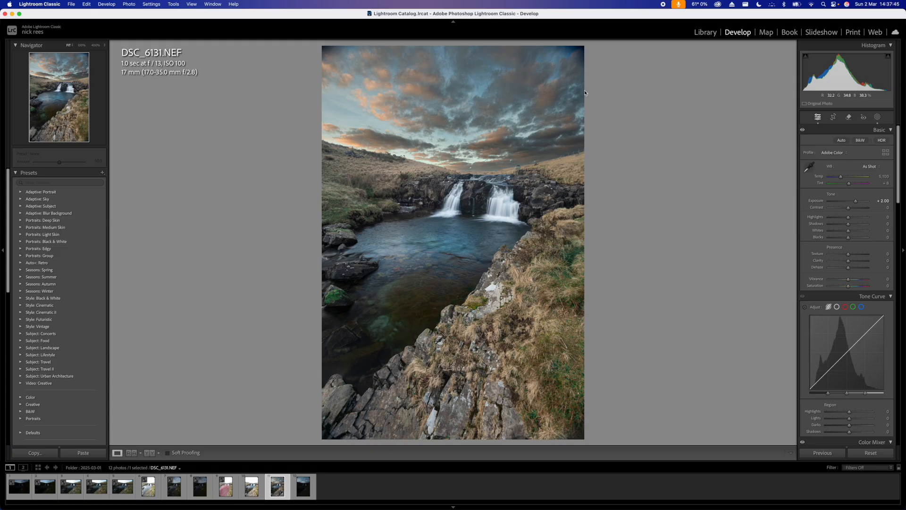
pyautogui.rightClick(570, 79)
pyautogui.click(561, 77)
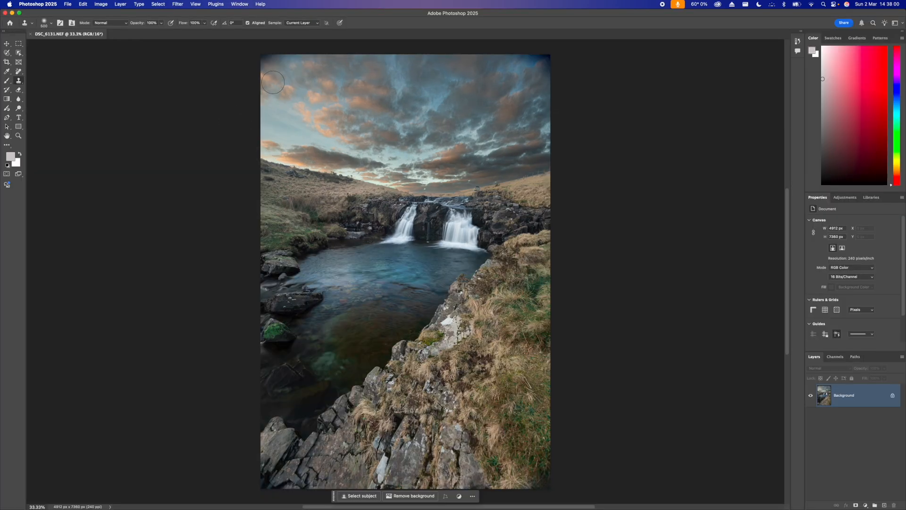
# Enlarge the Clone Stamp brush to 700 and clone neighbouring sky over the dark upper corners of the photo
pyautogui.press(']')
pyautogui.press(']')
pyautogui.click(269, 66)
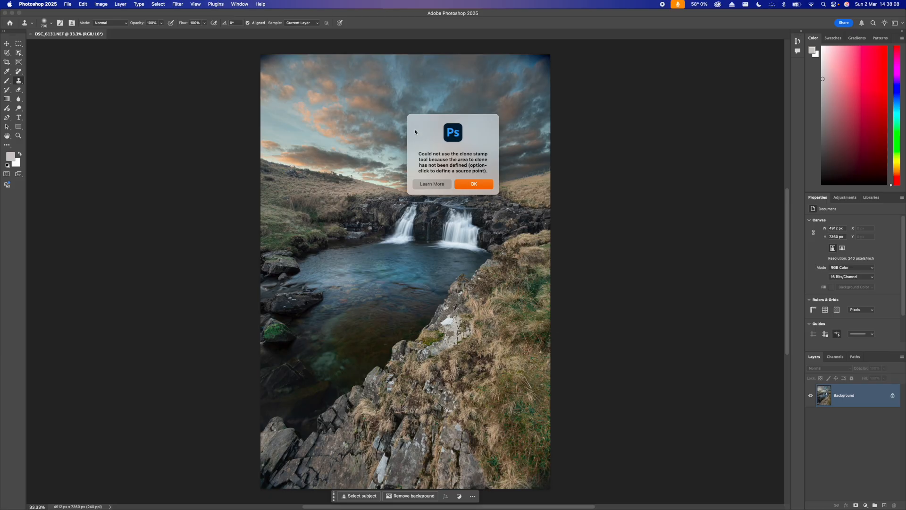
pyautogui.click(474, 184)
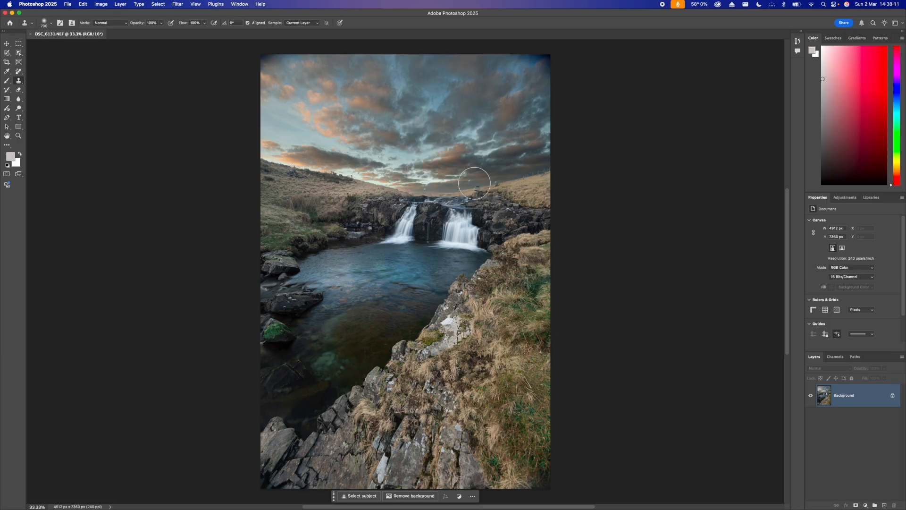
pyautogui.click(274, 63)
pyautogui.click(539, 61)
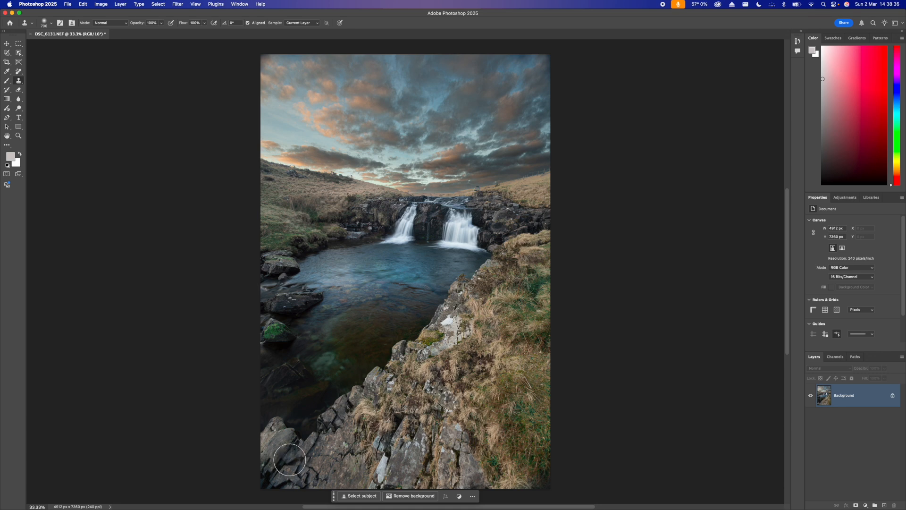
# Reduce the Clone Stamp brush to 400 and clone nearby rock over the photo's dark lower-left corner
pyautogui.press('[')
pyautogui.press('[')
pyautogui.press('[')
pyautogui.moveTo(290, 460); pyautogui.dragTo(281, 461)
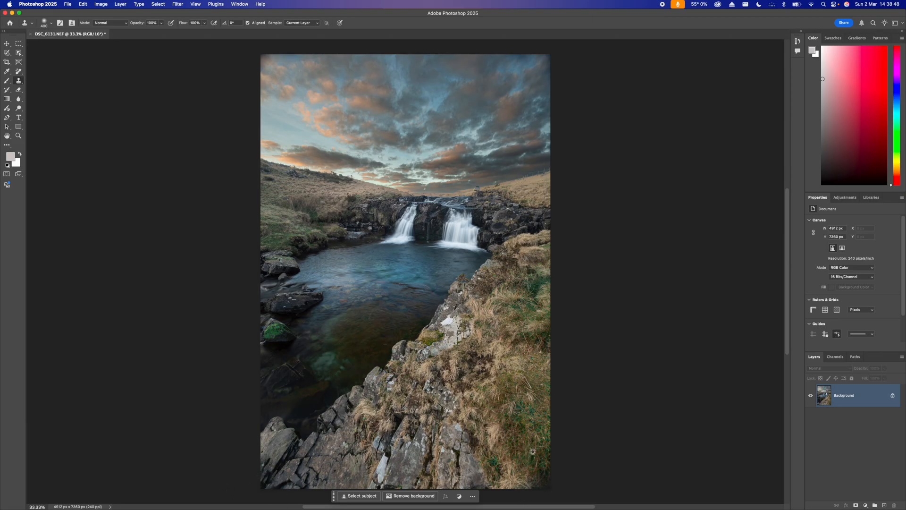
# Enlarge the Clone Stamp brush to 500 for retouching the grass at the photo's lower-right corner
pyautogui.press(']')
pyautogui.press(']')
pyautogui.press(']')
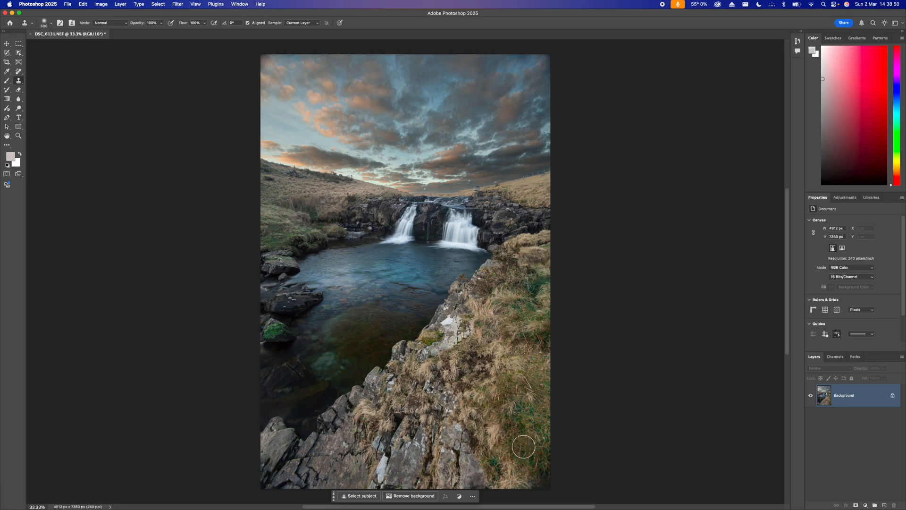